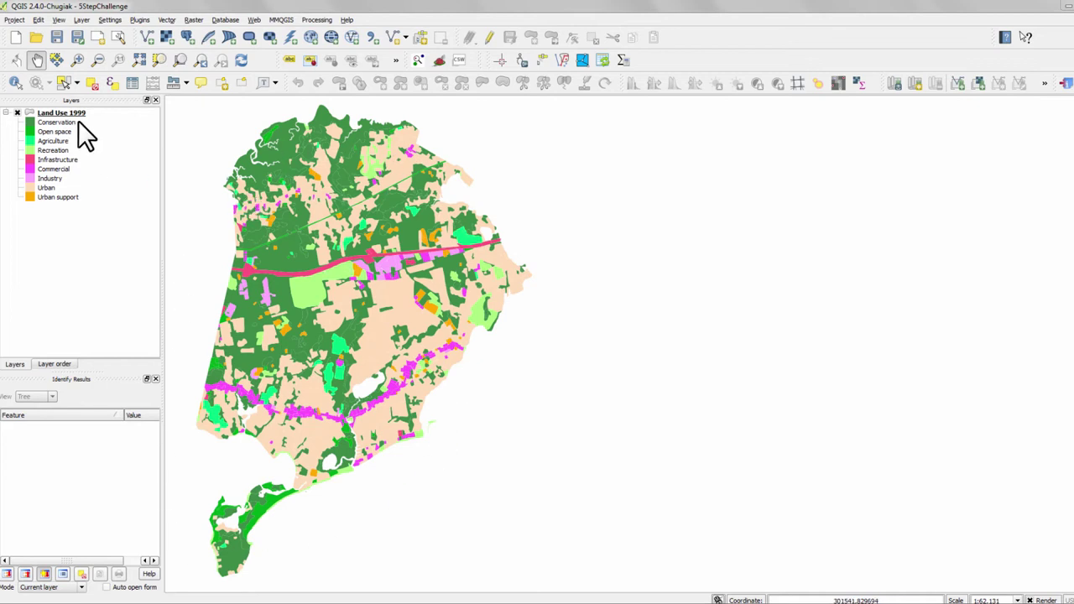
# Discard the unsaved changes and open the 5StepChallenge.qgs project
pyautogui.click(35, 36)
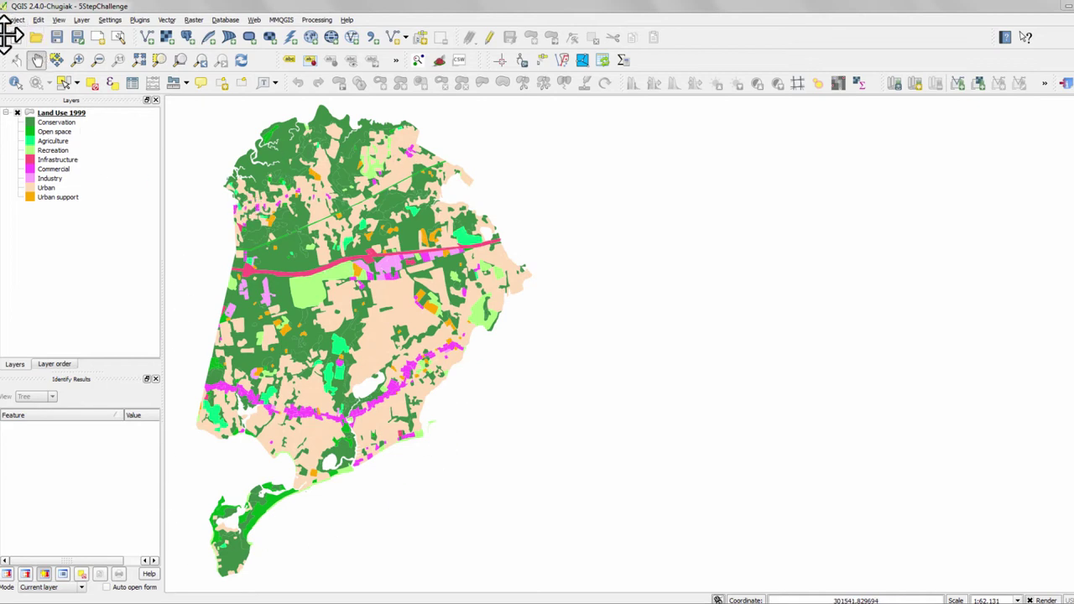
pyautogui.click(559, 324)
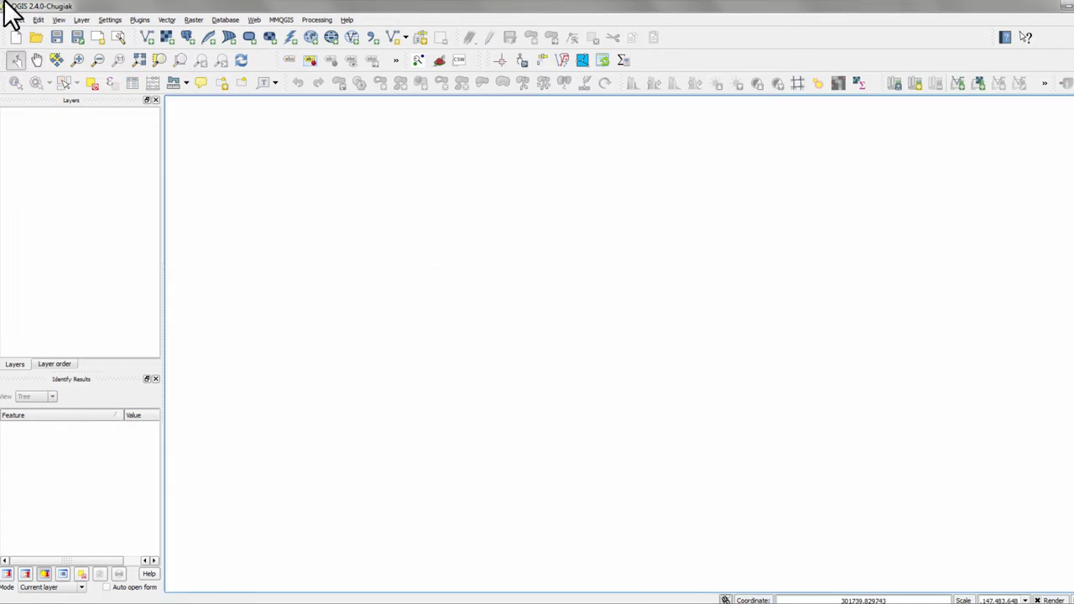
pyautogui.click(14, 20)
pyautogui.click(29, 46)
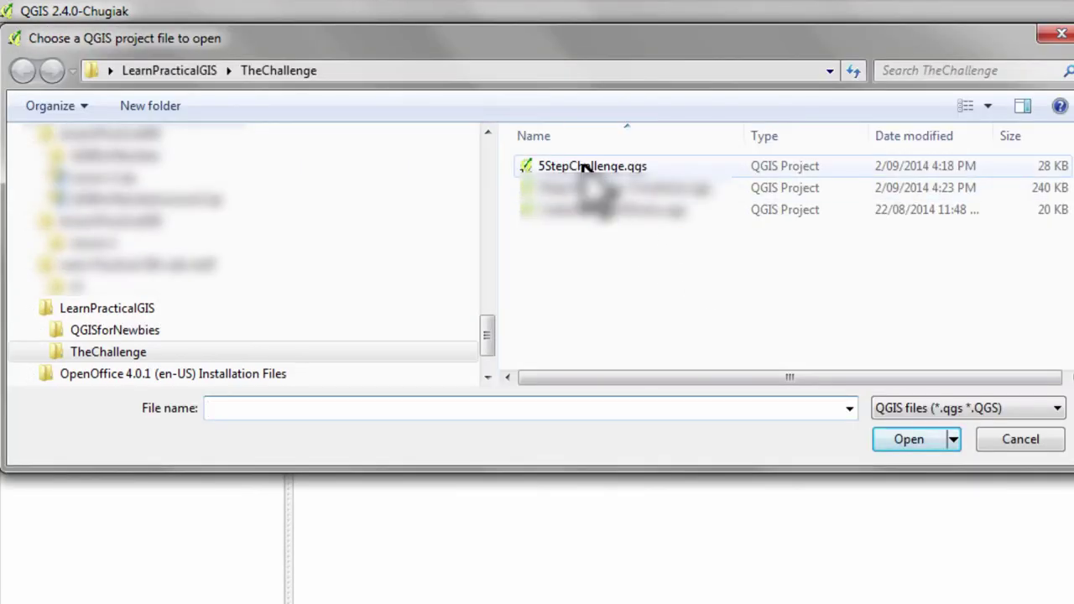
pyautogui.click(587, 167)
pyautogui.click(898, 440)
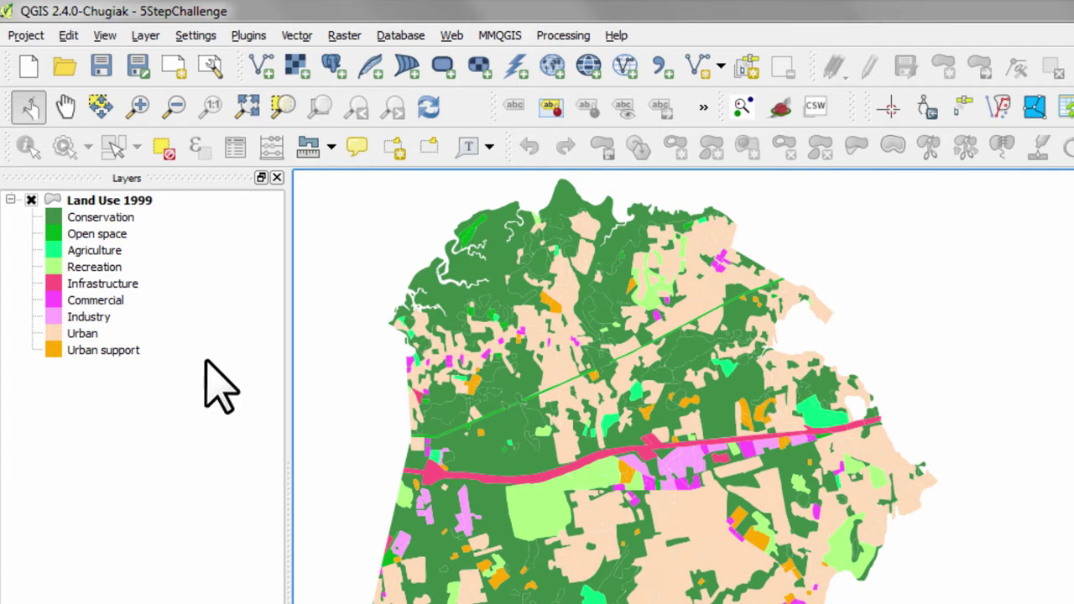
# Collapse and re-expand the Land Use 1999 legend in the Layers panel
pyautogui.click(10, 203)
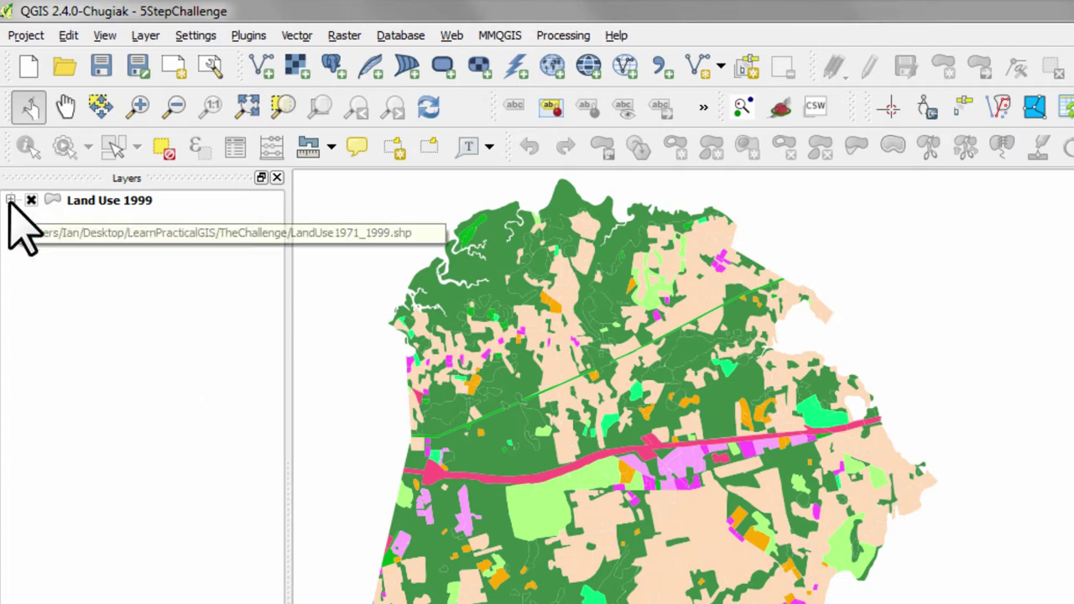
pyautogui.click(10, 201)
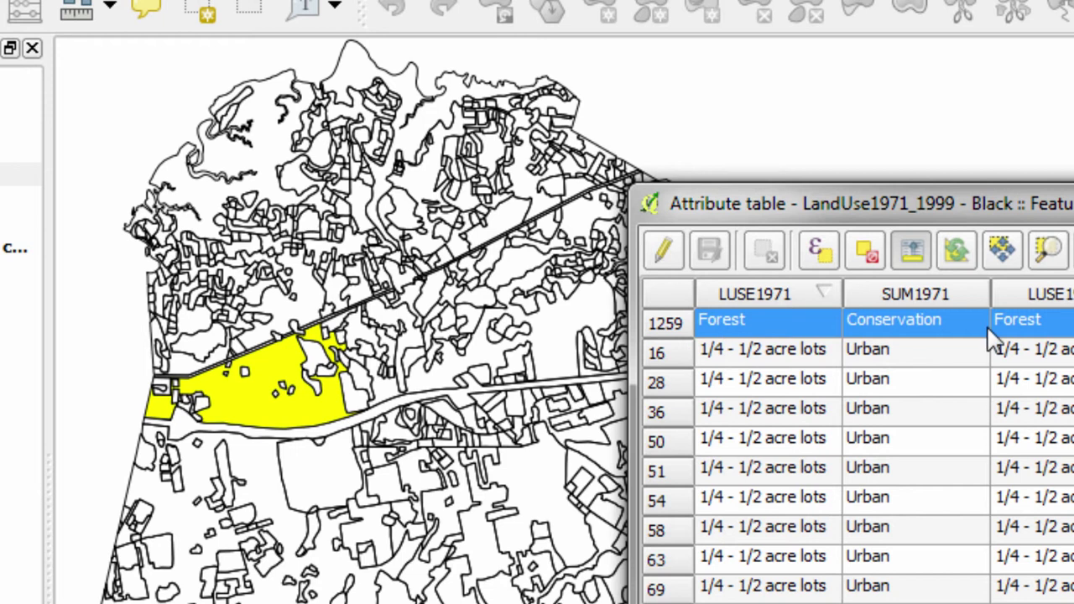
# Shift the attribute table to reveal the 1985 columns, then hide the LandUse1971_1999 - Black layer
pyautogui.moveTo(957, 210); pyautogui.dragTo(686, 217)
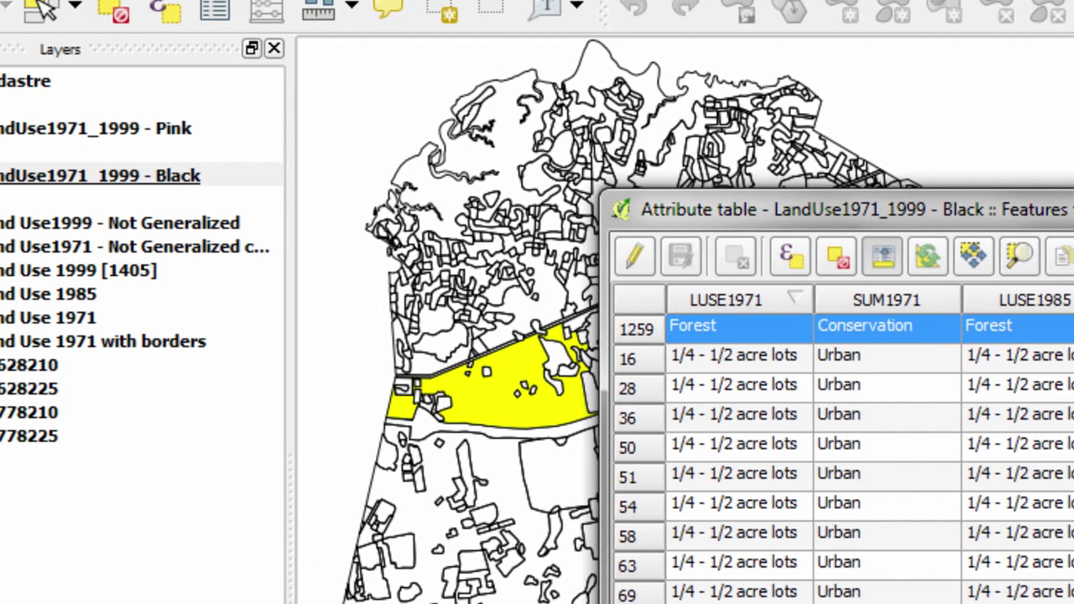
pyautogui.click(45, 174)
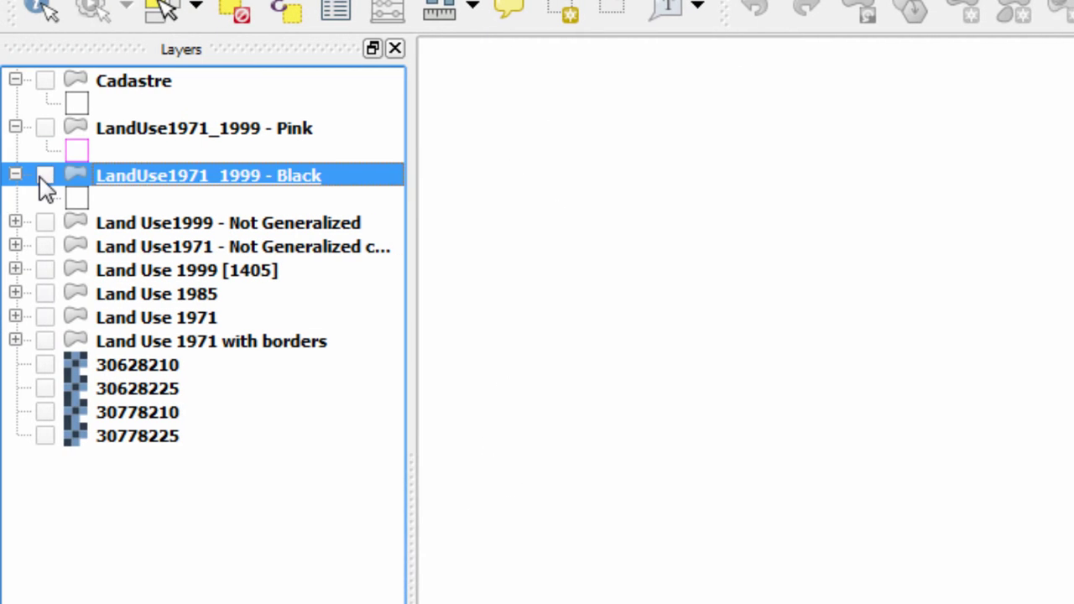
# Expand and show Land Use1971 - Not Generalized, plus the generalized Land Use 1971 layer
pyautogui.click(15, 246)
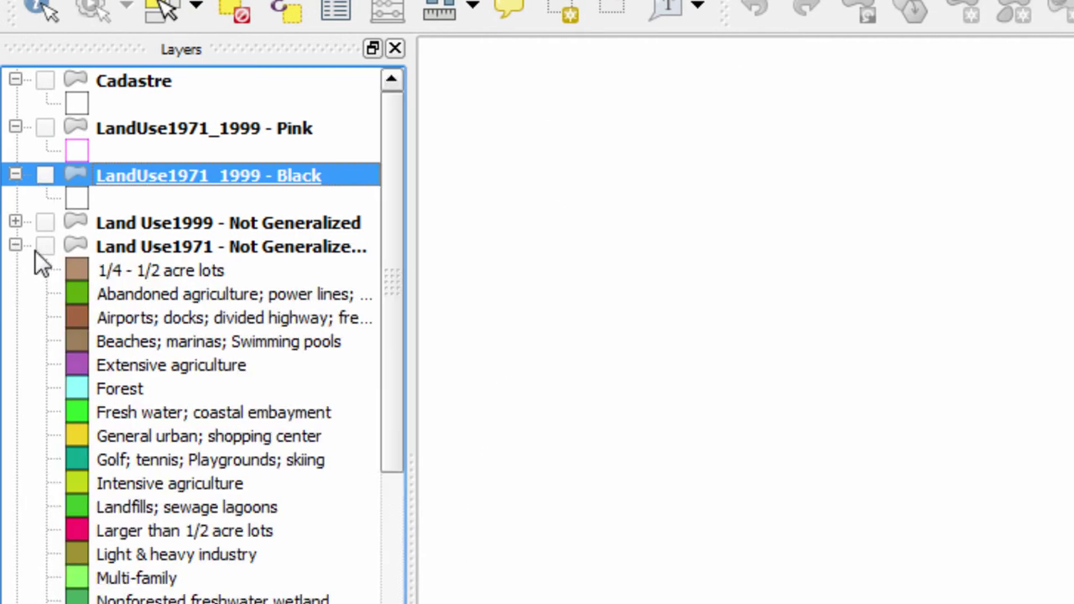
pyautogui.click(44, 246)
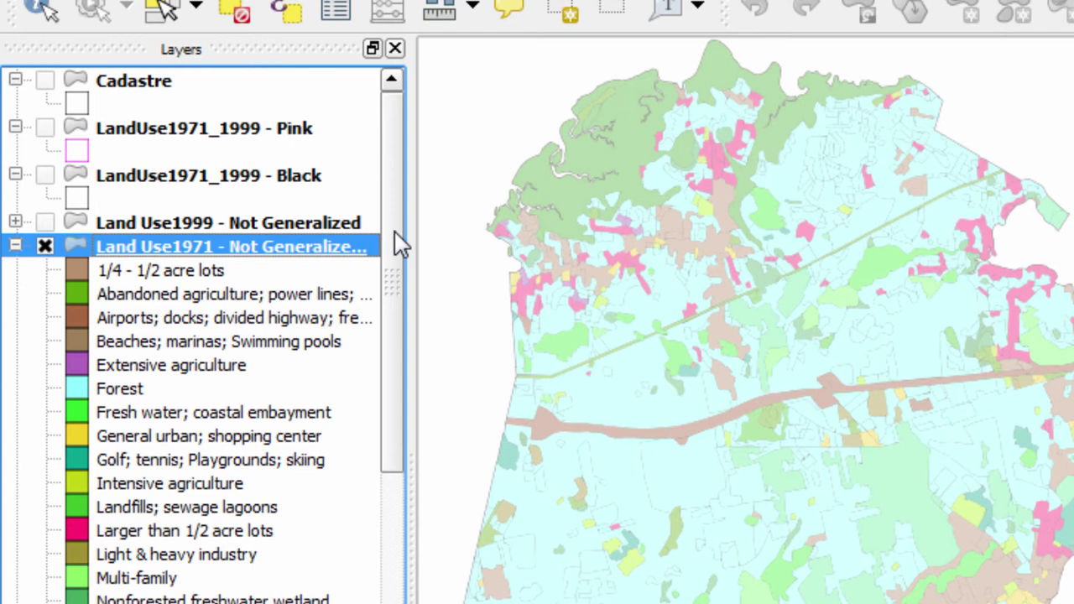
pyautogui.moveTo(400, 240); pyautogui.dragTo(377, 456)
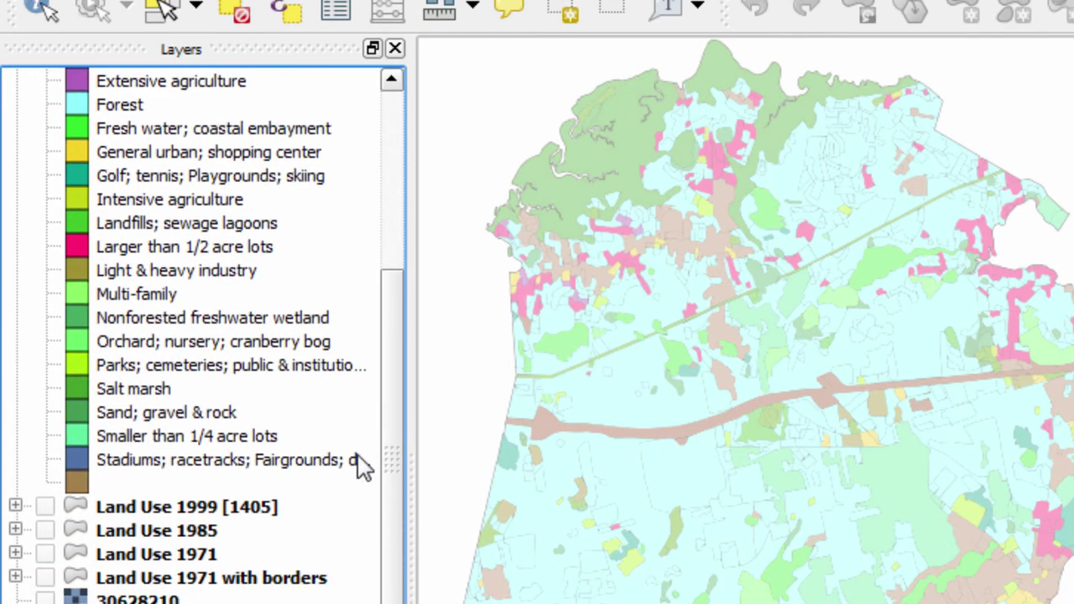
pyautogui.click(44, 554)
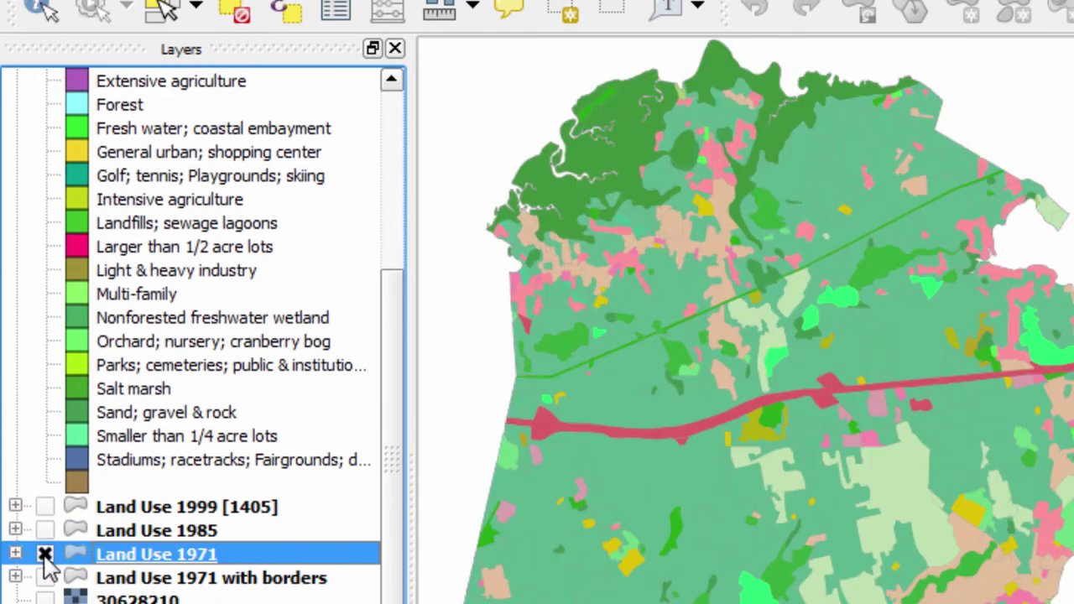
# Hide Land Use1971 - Not Generalized, leaving only the generalized Land Use 1971 map displayed
pyautogui.moveTo(403, 443); pyautogui.dragTo(403, 247)
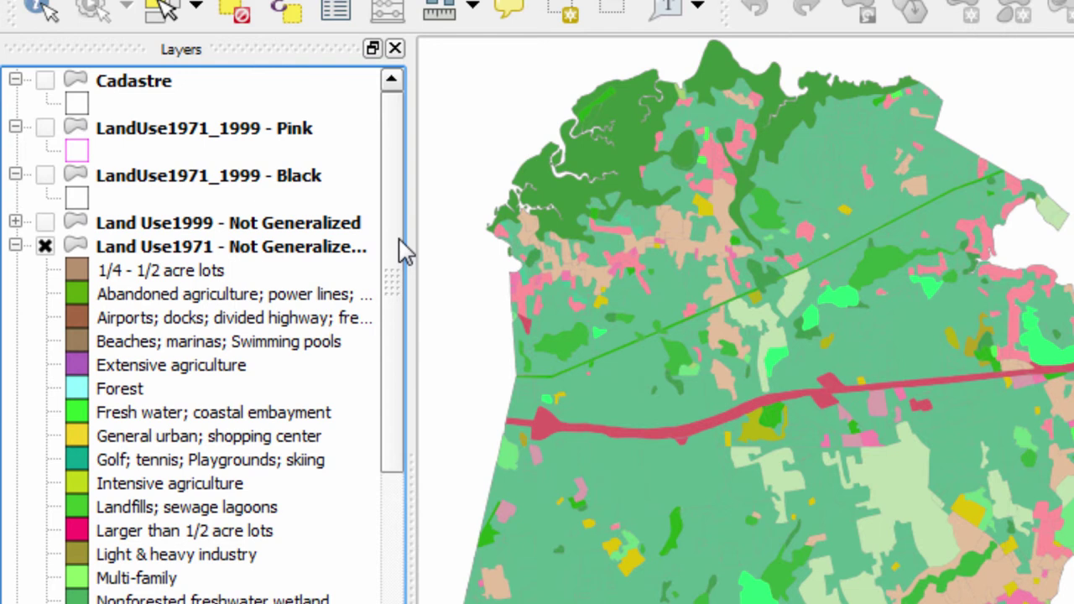
pyautogui.click(45, 247)
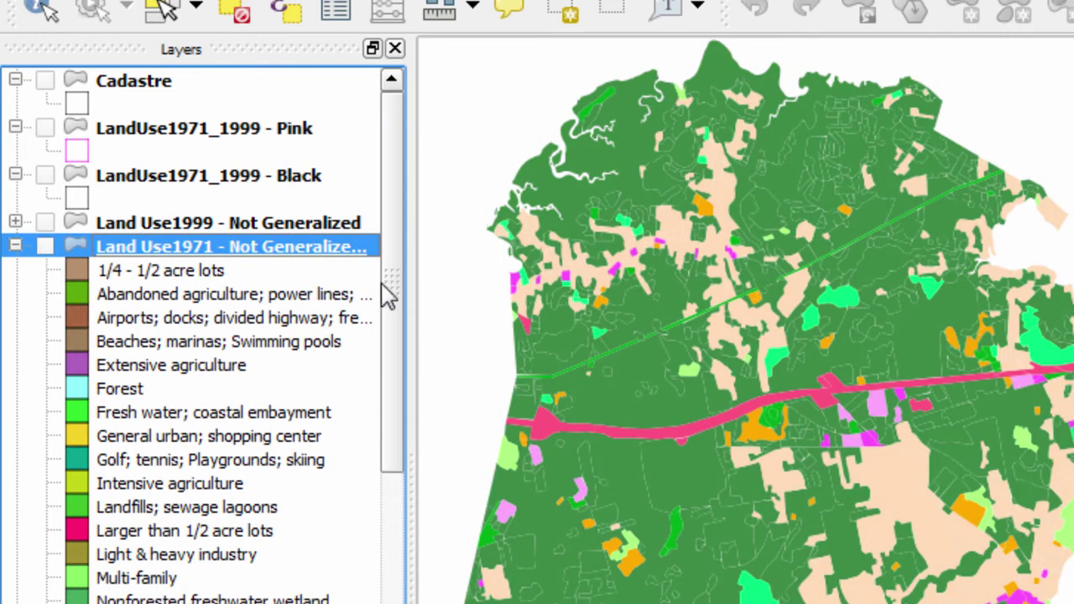
pyautogui.moveTo(397, 288); pyautogui.dragTo(407, 349)
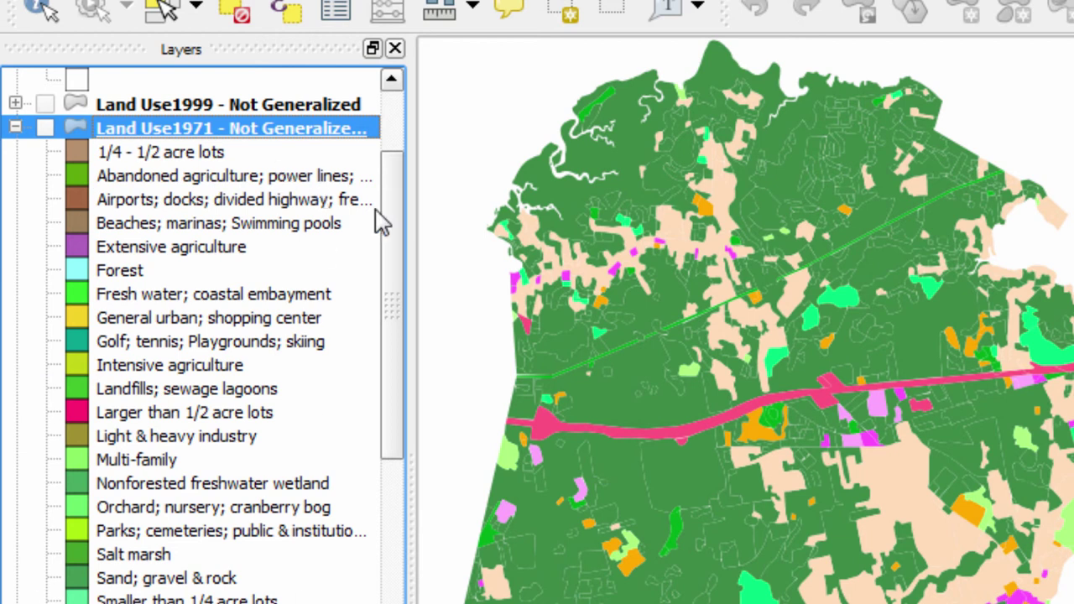
pyautogui.moveTo(396, 233); pyautogui.dragTo(389, 426)
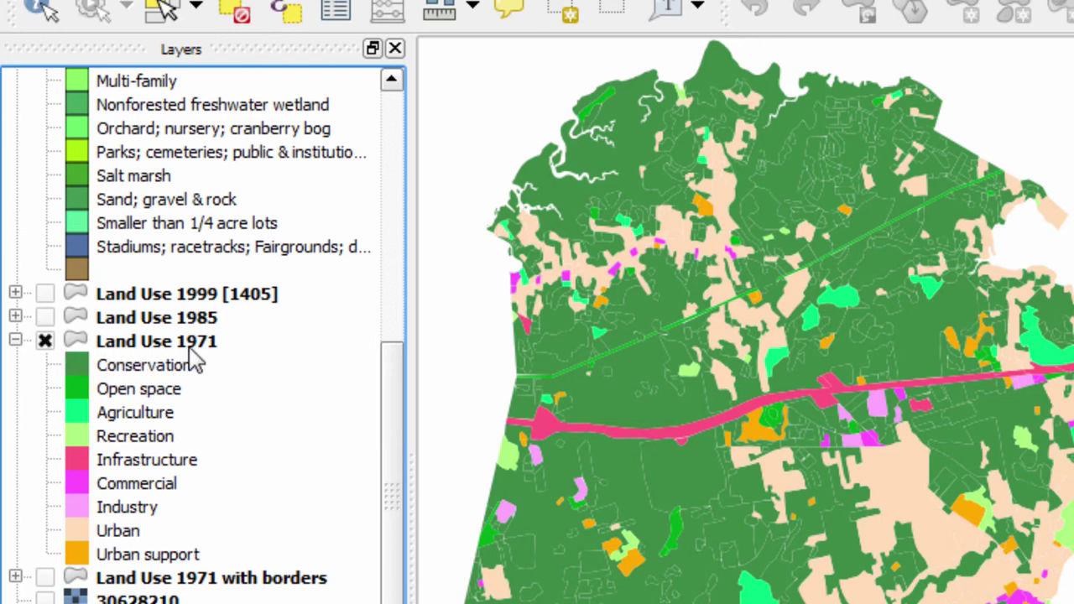
# Turn on the Land Use 1985 layer, then the Land Use 1999 layer
pyautogui.click(44, 317)
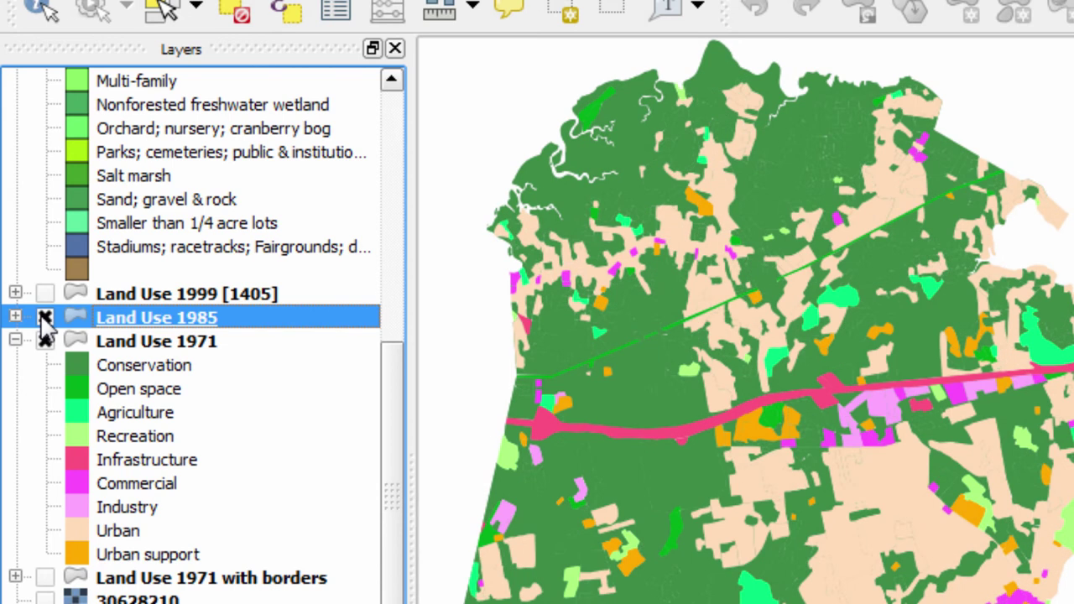
pyautogui.click(44, 294)
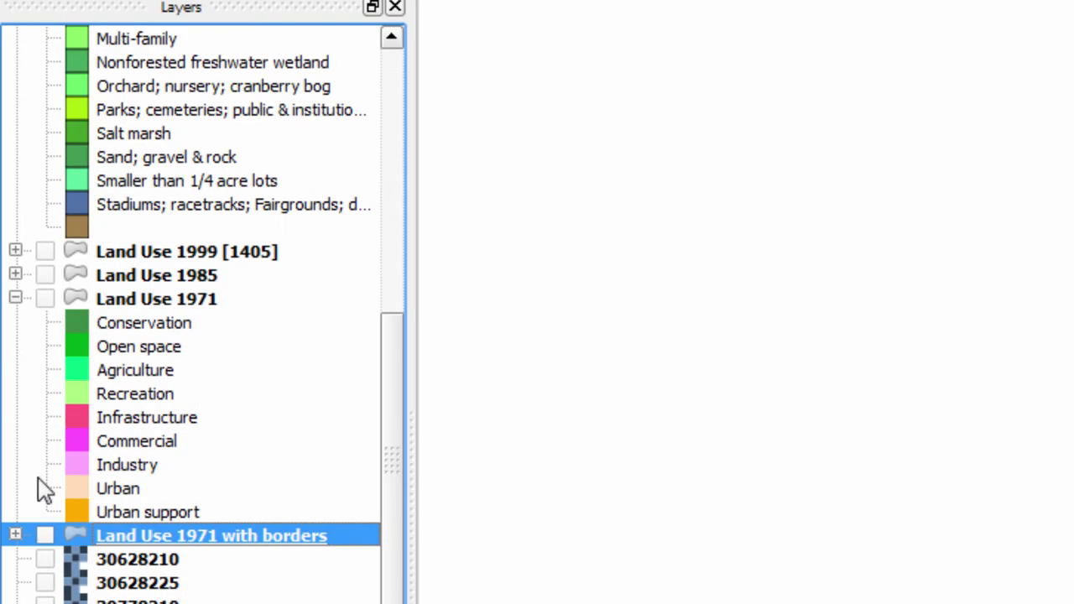
# Show the aerial tiles 30628210, 30628225, 30778210 and 30778225, hiding Land Use 1971 with borders
pyautogui.click(45, 535)
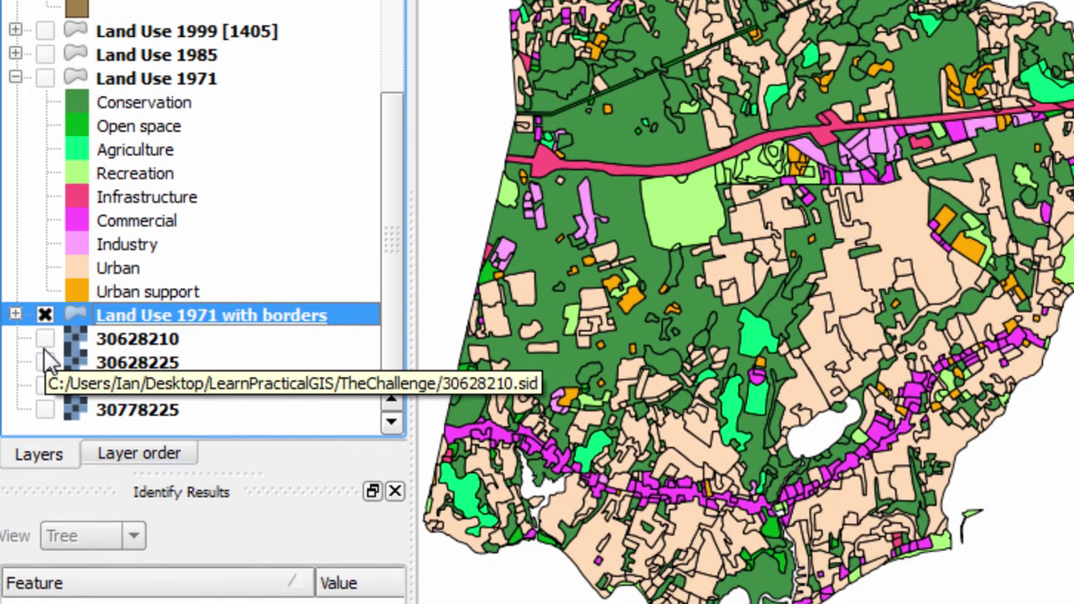
pyautogui.click(44, 559)
pyautogui.click(44, 110)
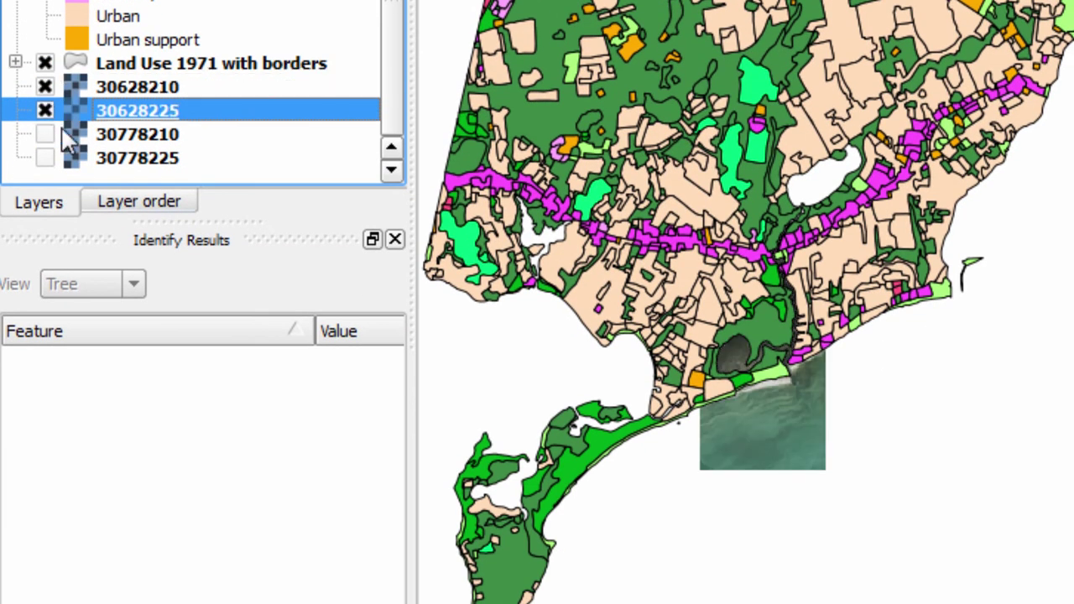
pyautogui.click(44, 133)
pyautogui.click(45, 157)
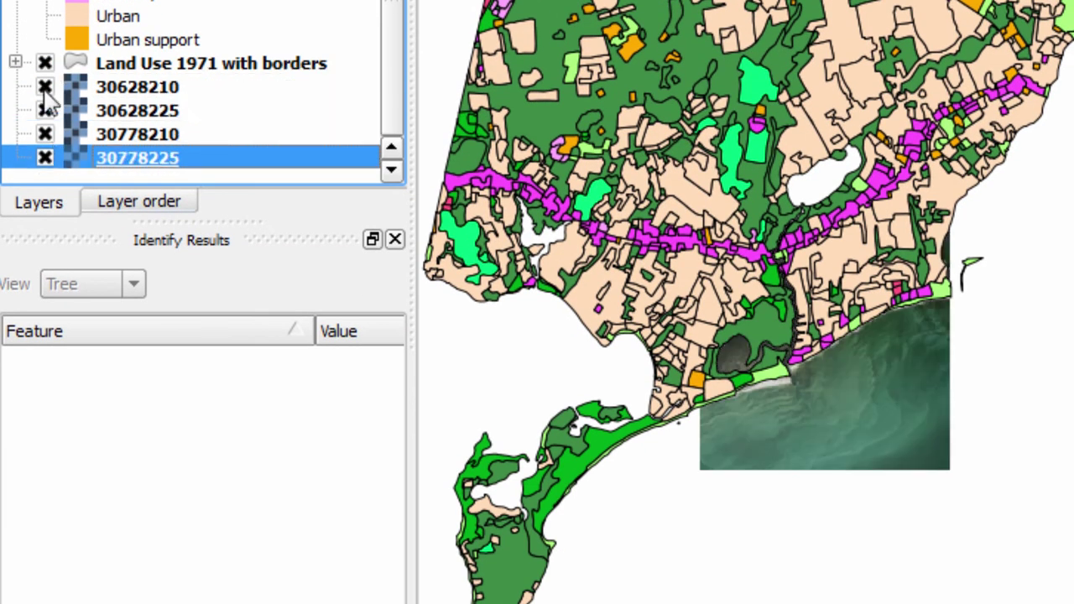
pyautogui.click(44, 63)
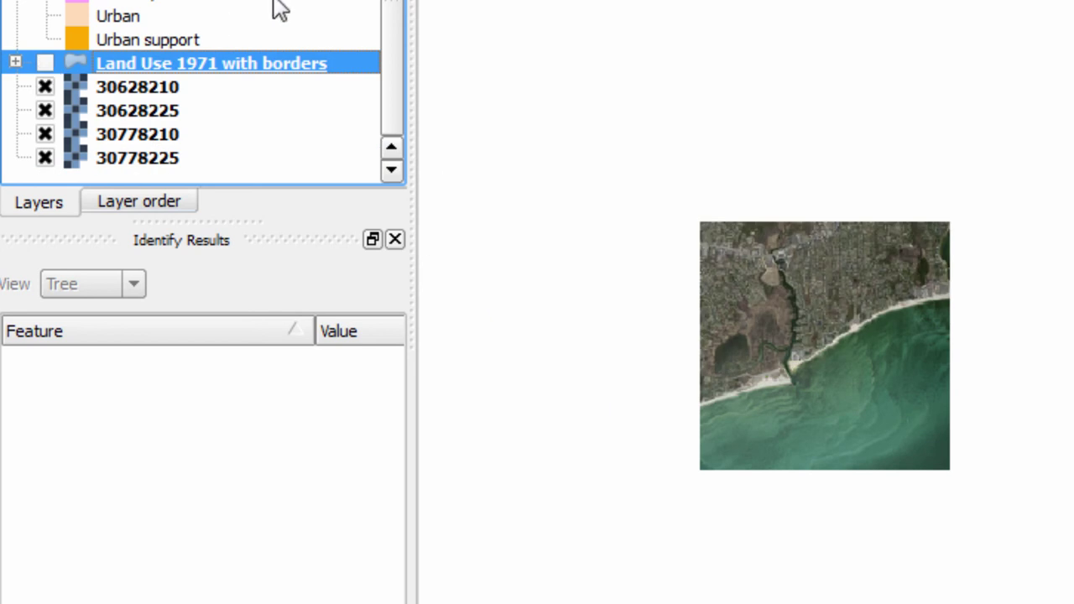
# Zoom into the coastal inlet on the aerial imagery
pyautogui.scroll(10, 391, 31)
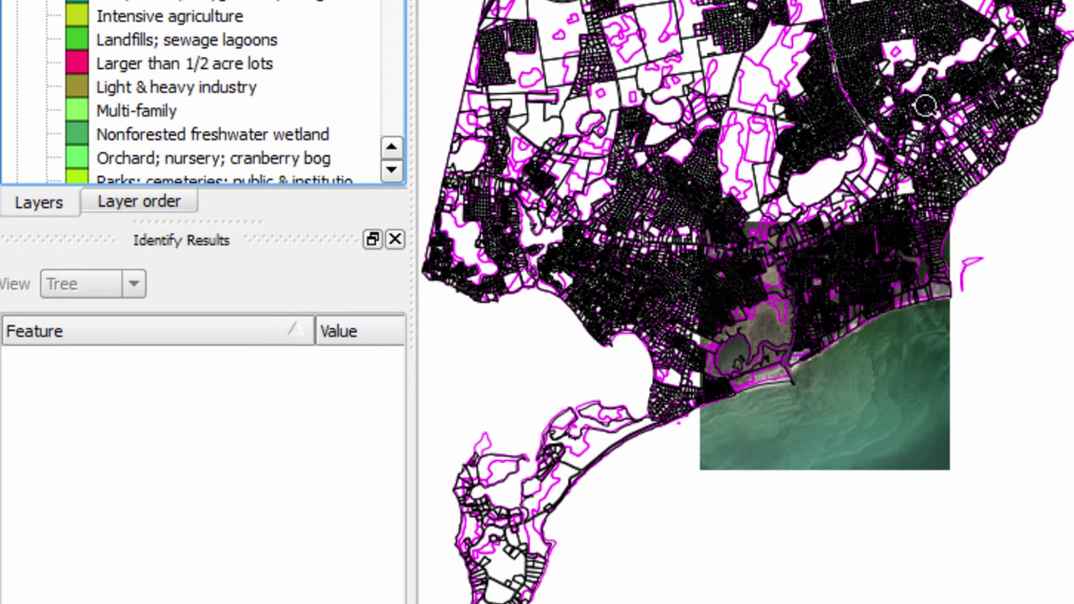
pyautogui.moveTo(678, 174); pyautogui.dragTo(947, 388)
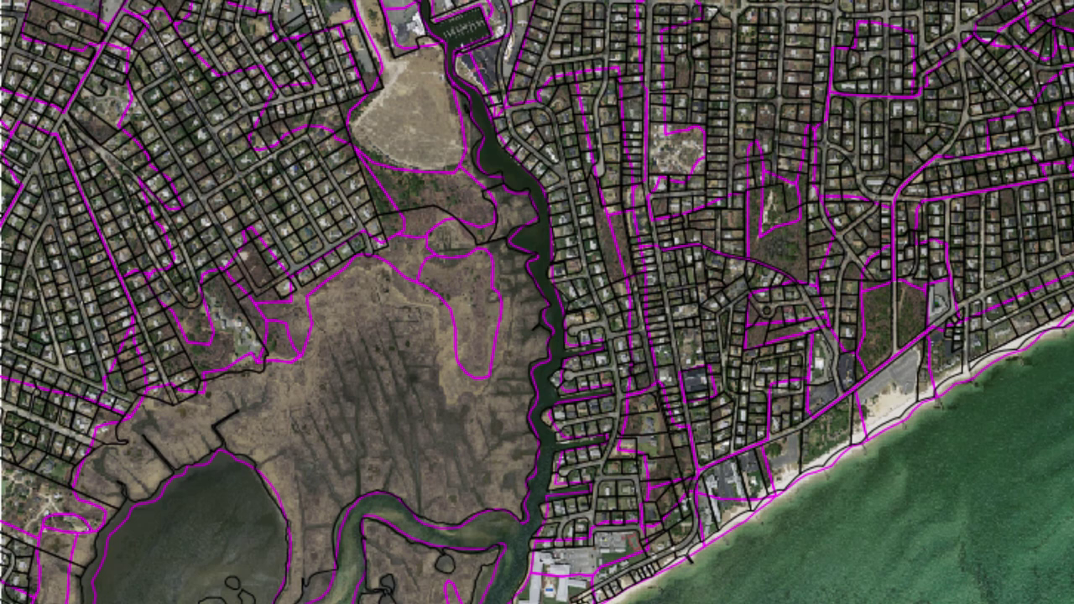
pyautogui.scroll(-3, 537, 302)
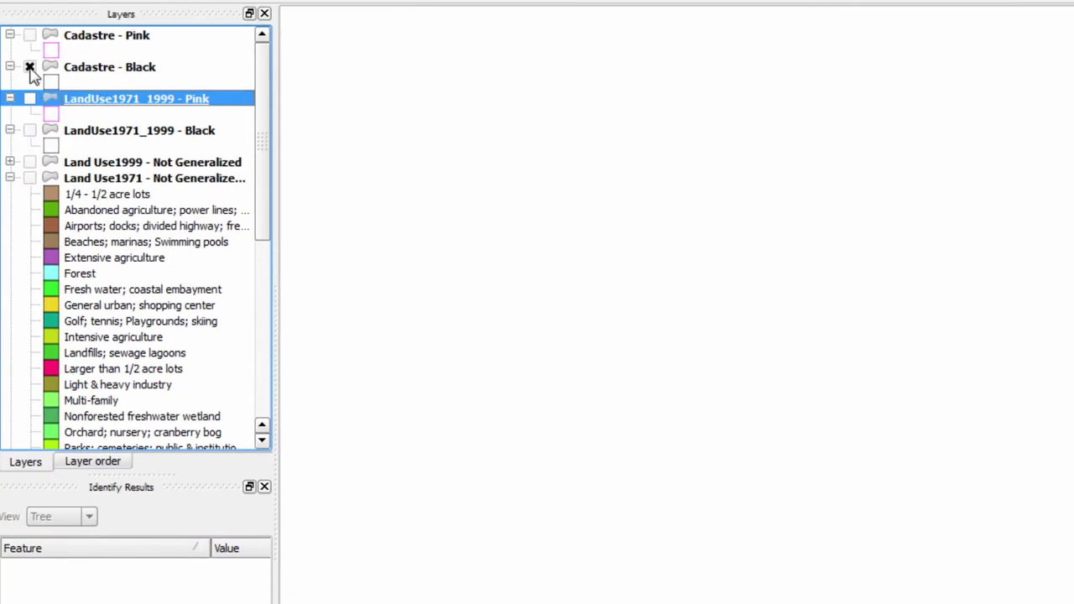
# Hide Cadastre - Black and switch on Land Use 1971, 1985 and 1999, with 1999 on top
pyautogui.click(29, 67)
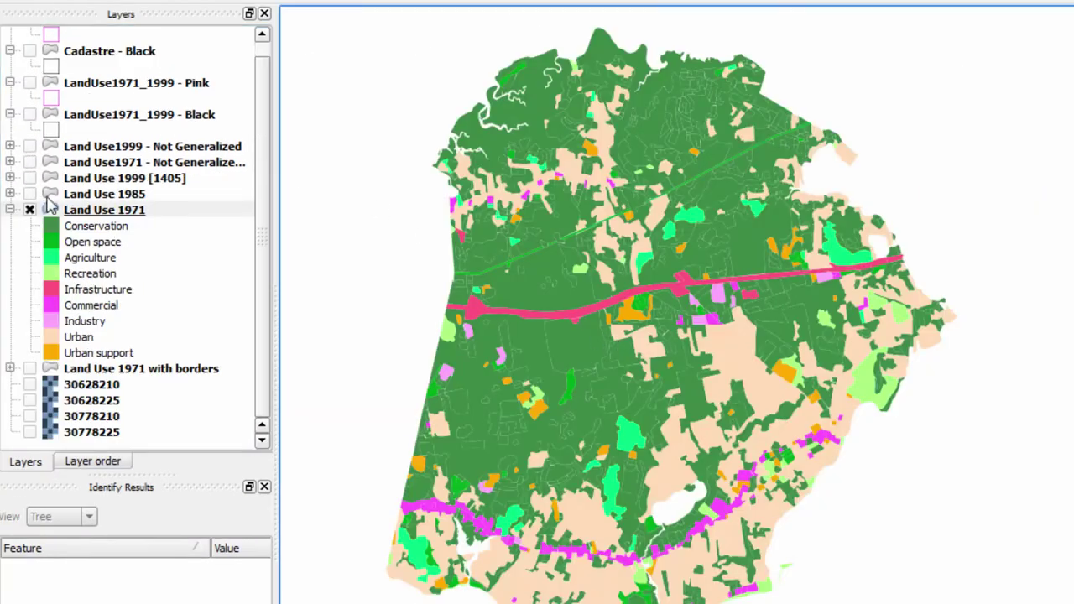
pyautogui.click(29, 209)
pyautogui.click(30, 194)
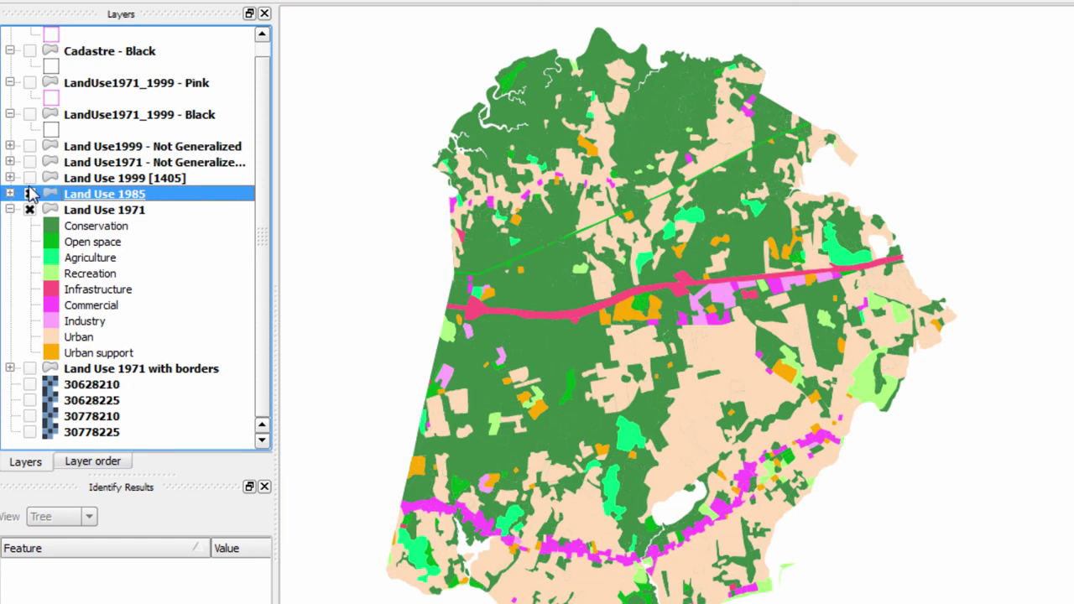
pyautogui.click(29, 178)
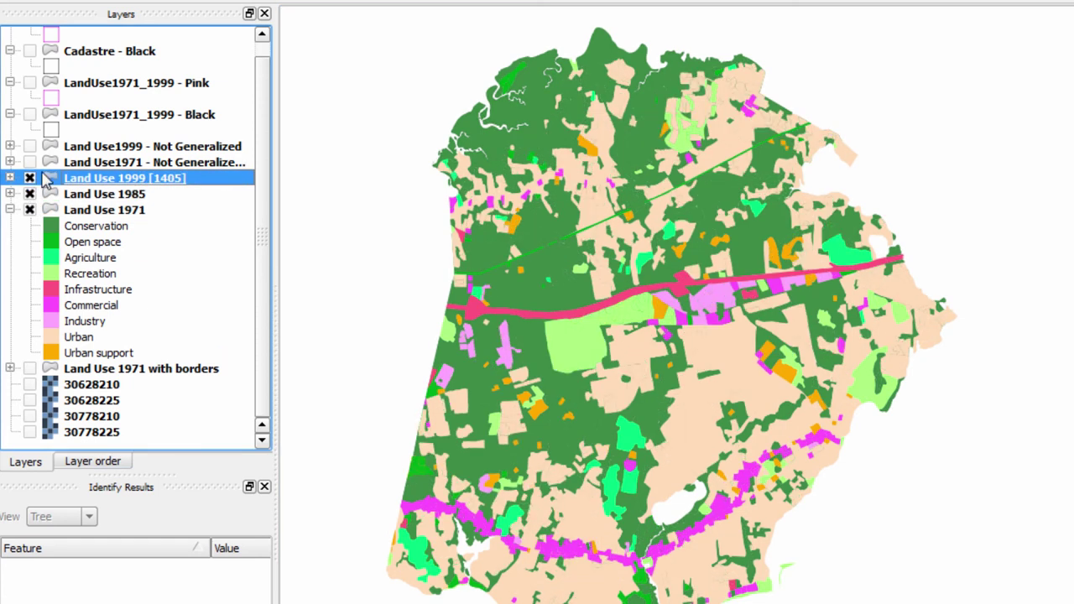